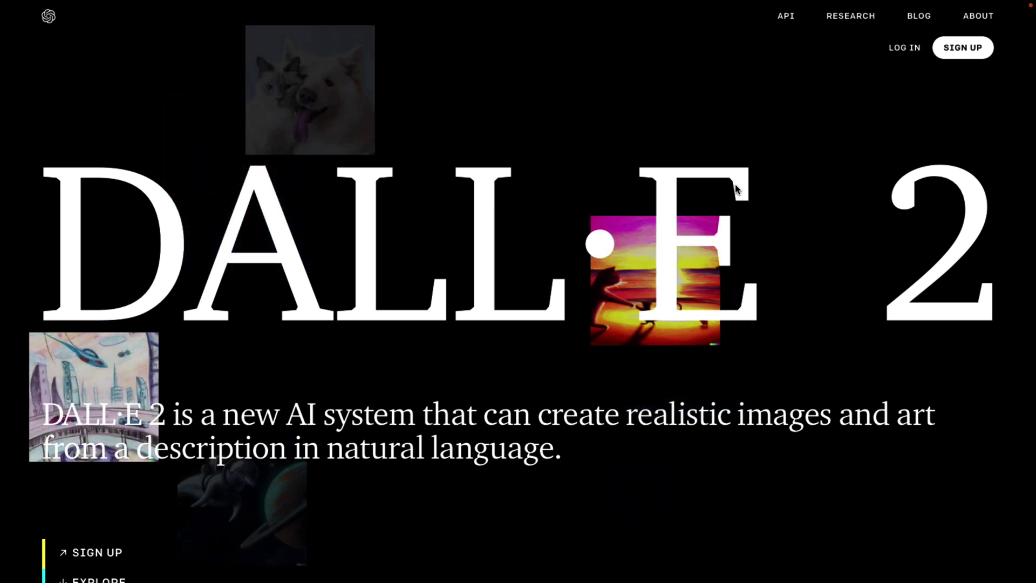
Step: Select the whole 'a super hero with the power of asparagus' prompt for replacement
{"action": "mouse_move", "coordinate": [710, 3]}
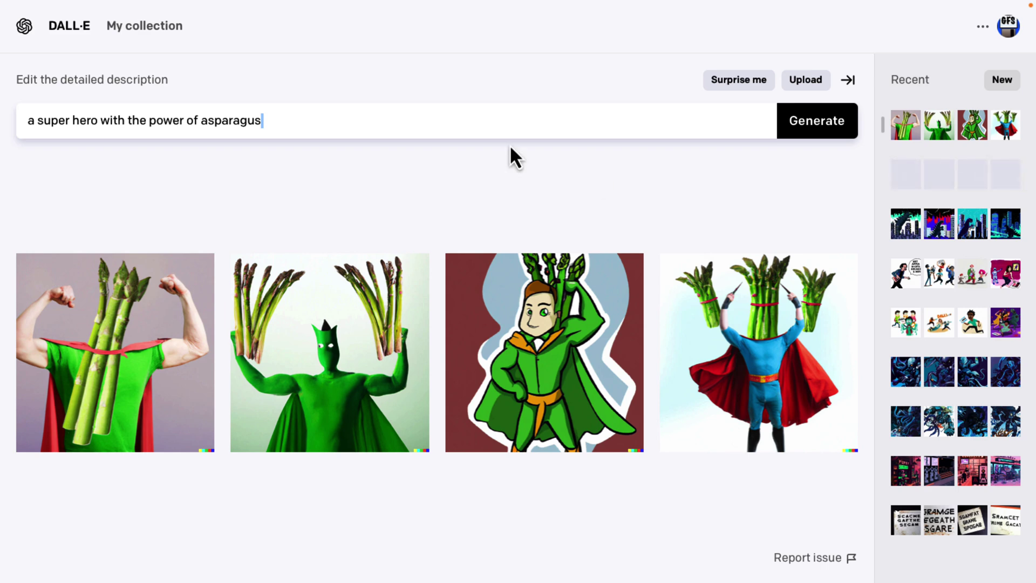
{"action": "mouse_move", "coordinate": [475, 316]}
{"action": "triple_click", "coordinate": [477, 123]}
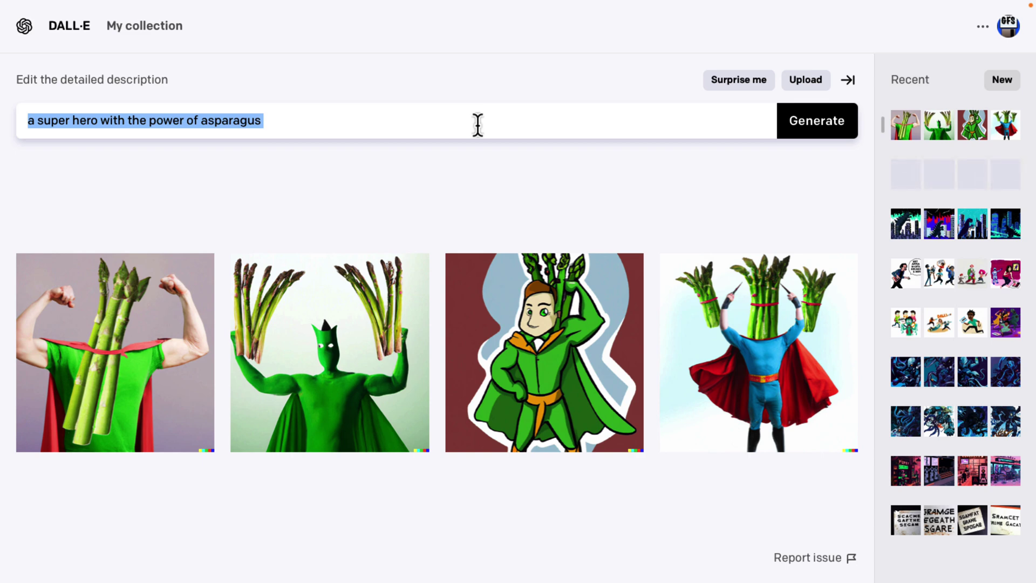
Step: Replace the prompt with 'a floppy disk in pixel art style' and generate
{"action": "type", "text": "a floppy disk"}
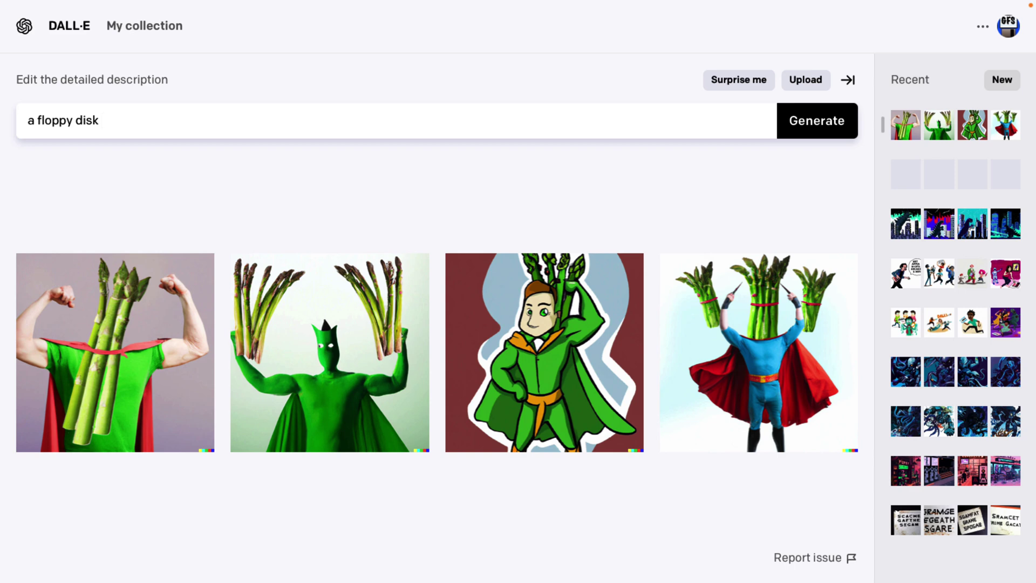
{"action": "type", "text": " in pixel art "}
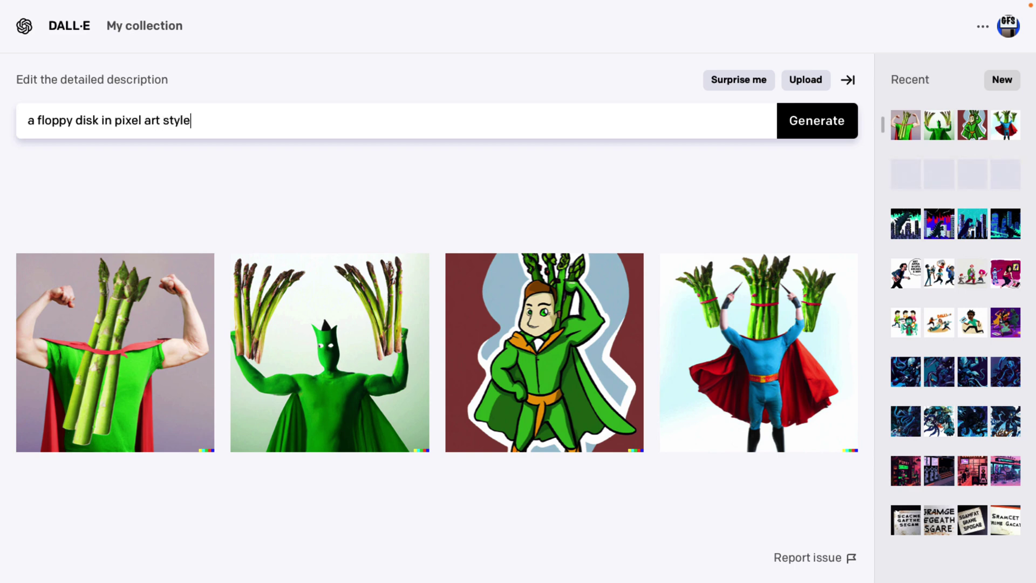
{"action": "type", "text": "style"}
{"action": "left_click", "coordinate": [813, 124]}
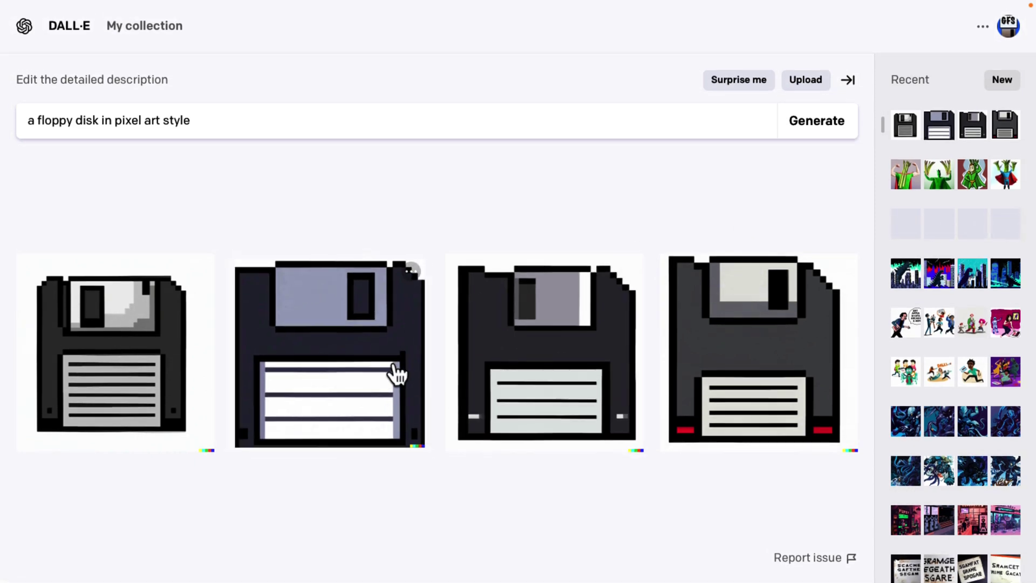
Step: Open the second floppy disk image and generate its variations
{"action": "left_click", "coordinate": [355, 372]}
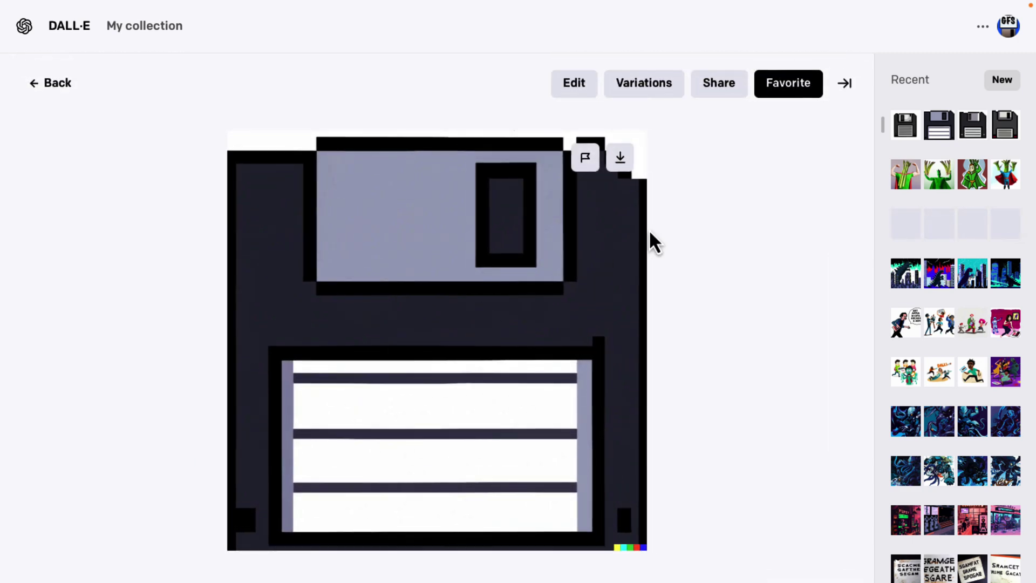
{"action": "left_click", "coordinate": [646, 88]}
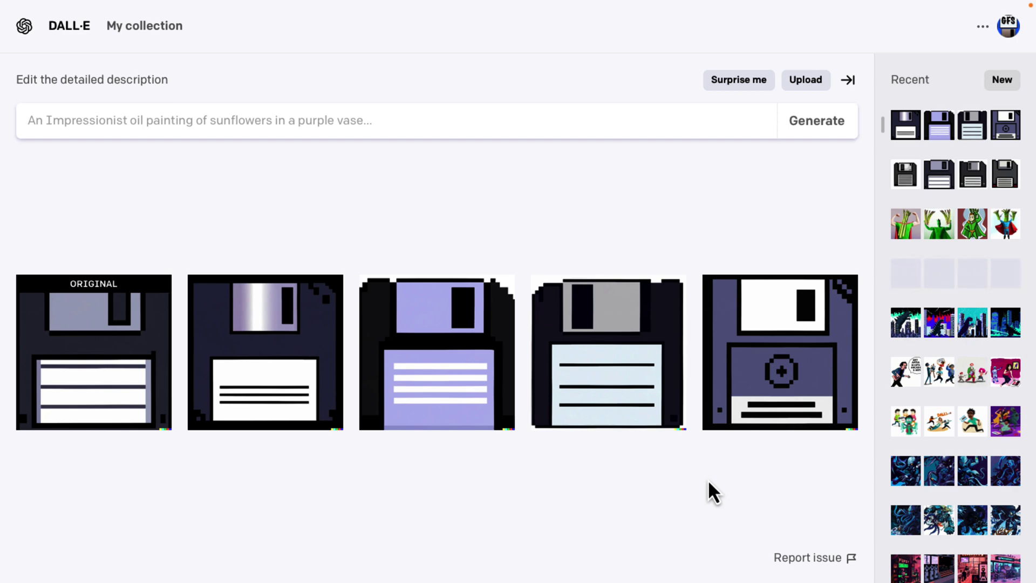
Step: Enter 'a mecha gladiatorial fight in the future in anime style', fixing typos, and generate
{"action": "left_click", "coordinate": [550, 128]}
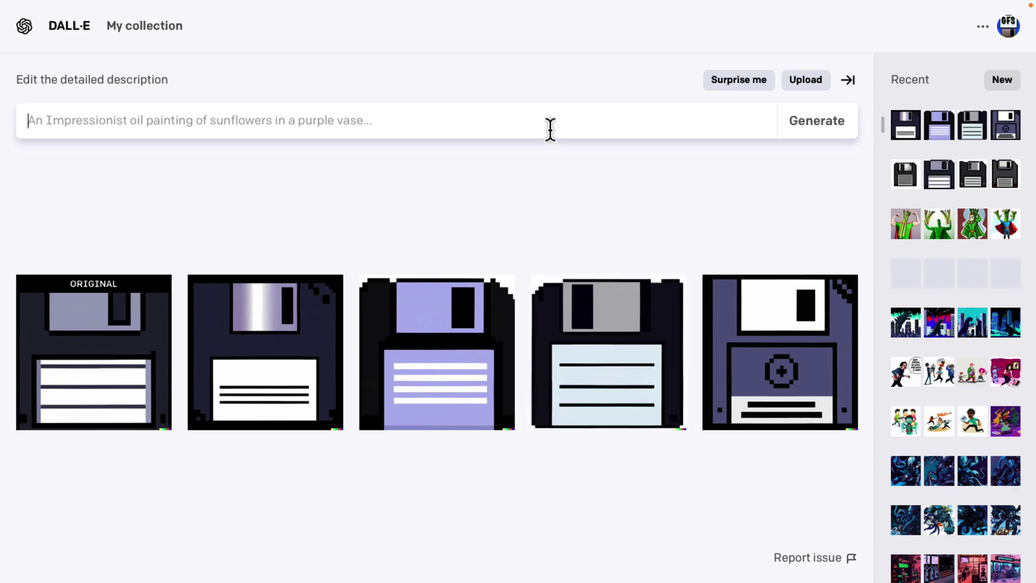
{"action": "type", "text": "a mecha"}
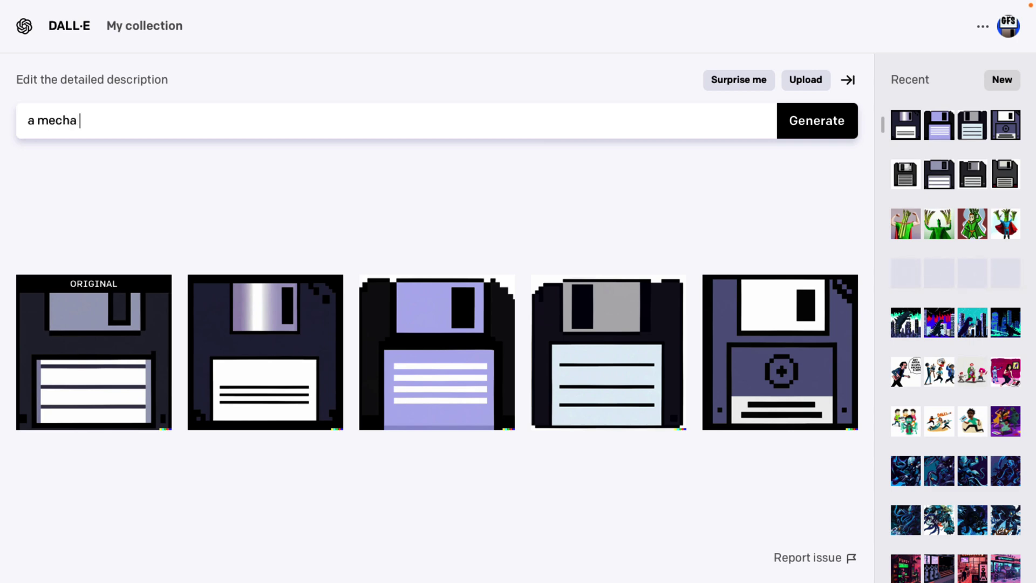
{"action": "type", "text": " gladiatorial fight in the future in anime style"}
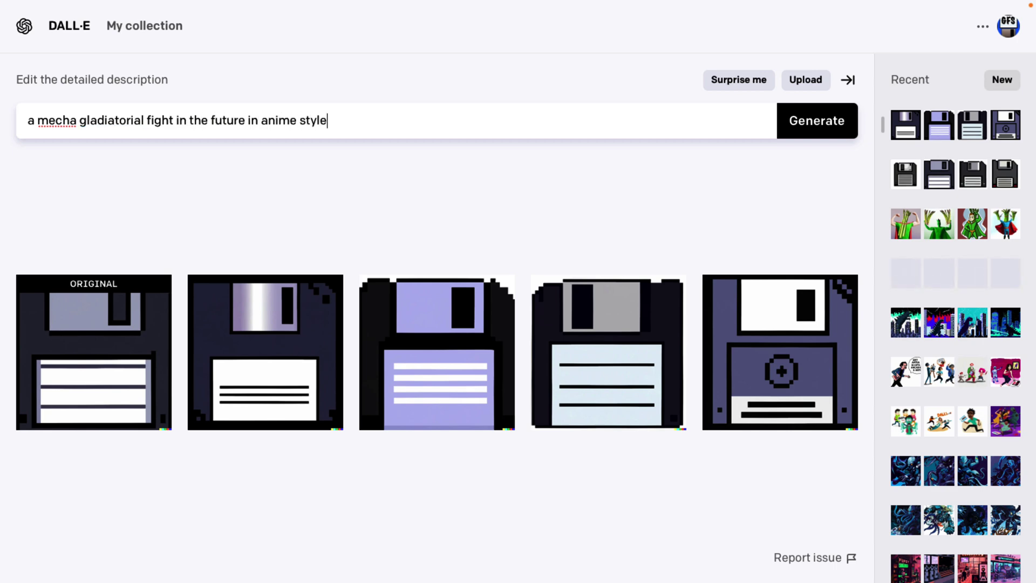
{"action": "left_click", "coordinate": [834, 131]}
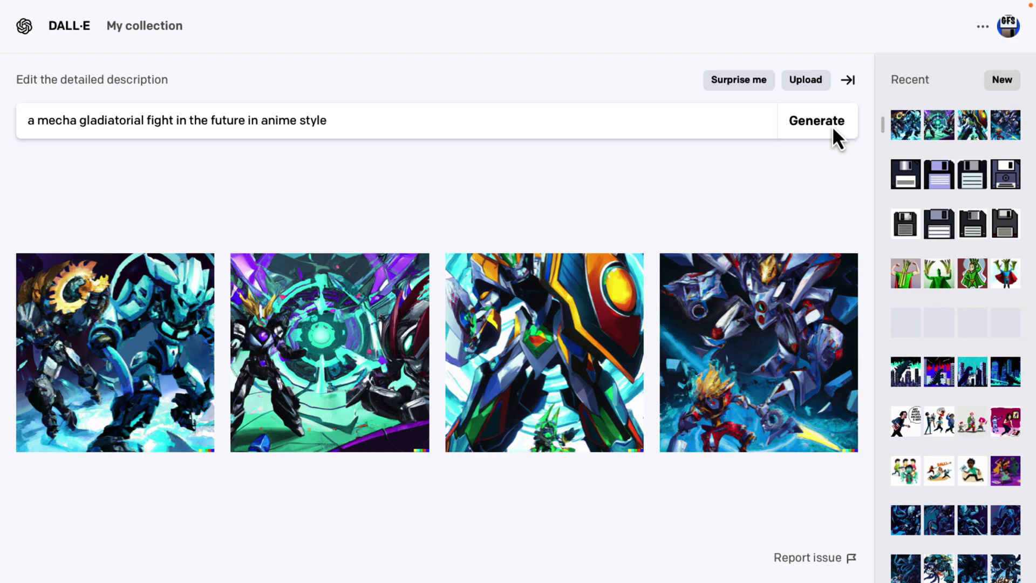
Step: Browse the four mecha images enlarged, then reopen the pixel-art Godzilla city results
{"action": "left_click", "coordinate": [117, 374]}
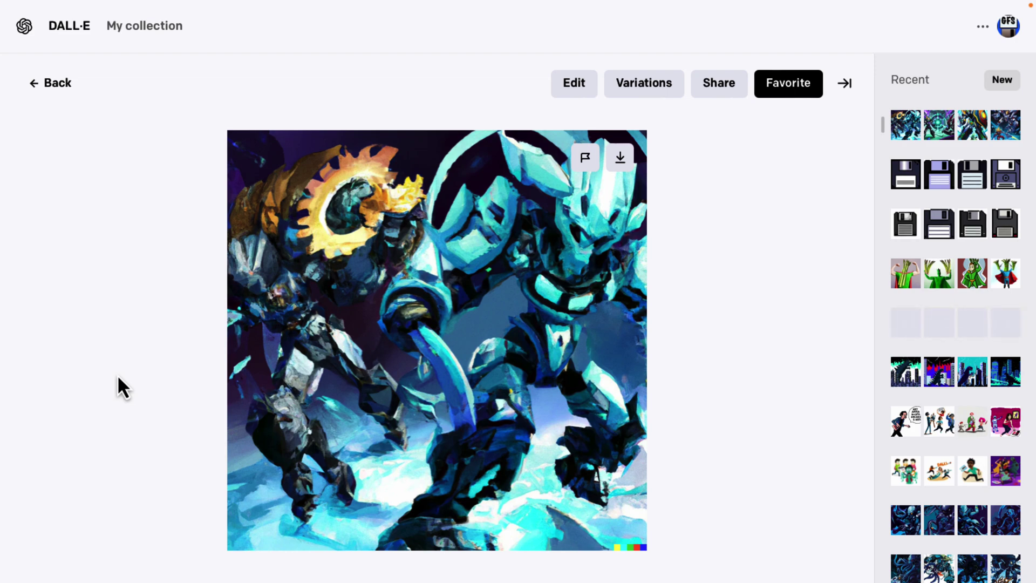
{"action": "left_click", "coordinate": [841, 350]}
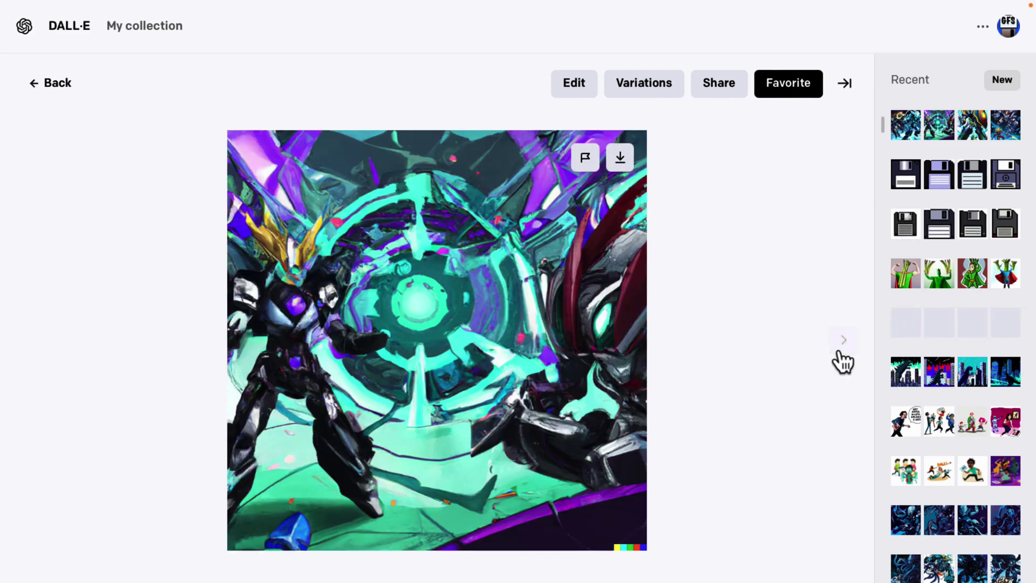
{"action": "left_click", "coordinate": [841, 351]}
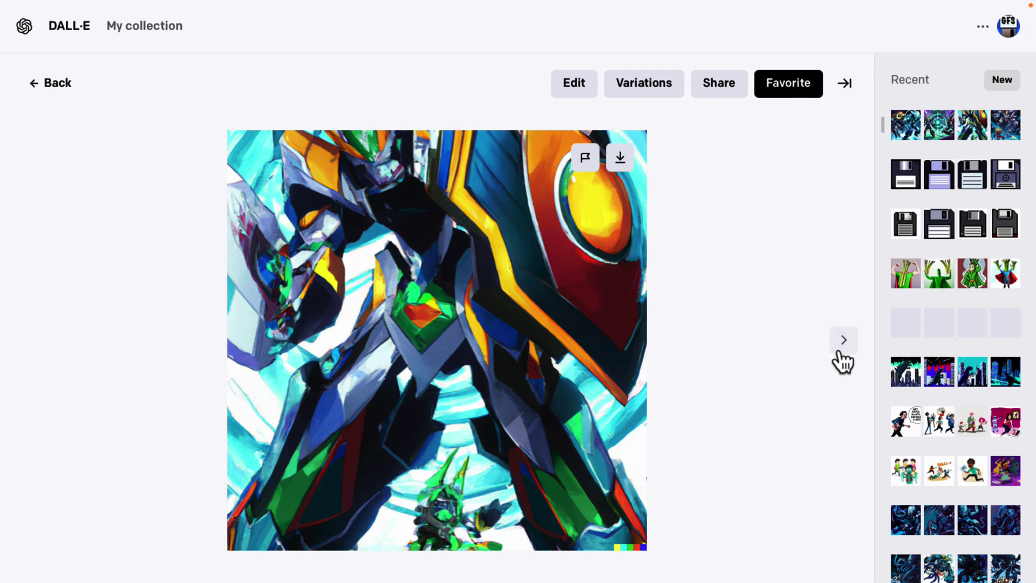
{"action": "left_click", "coordinate": [840, 352]}
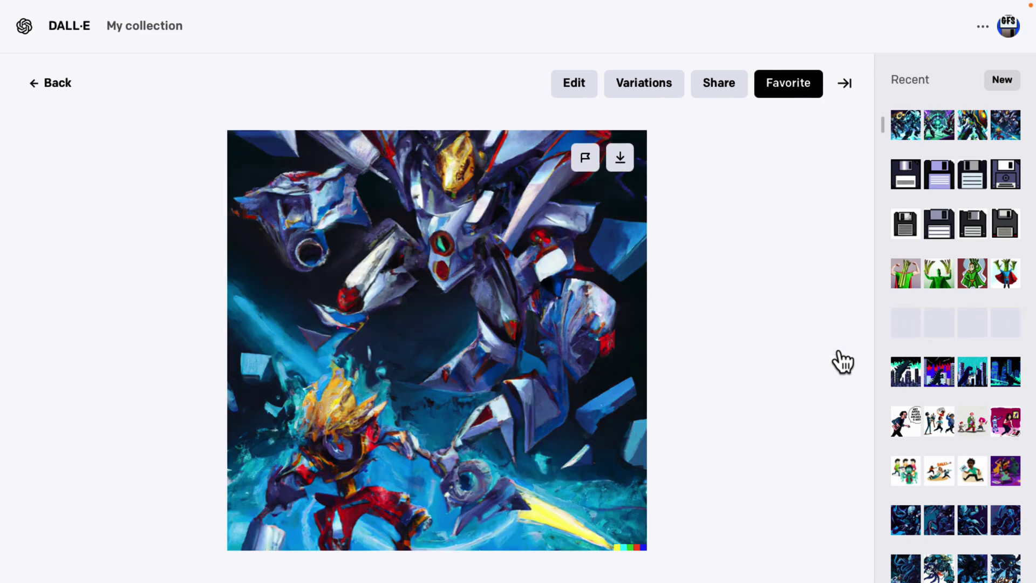
{"action": "scroll", "coordinate": [939, 341], "scroll_direction": "down", "scroll_amount": 1}
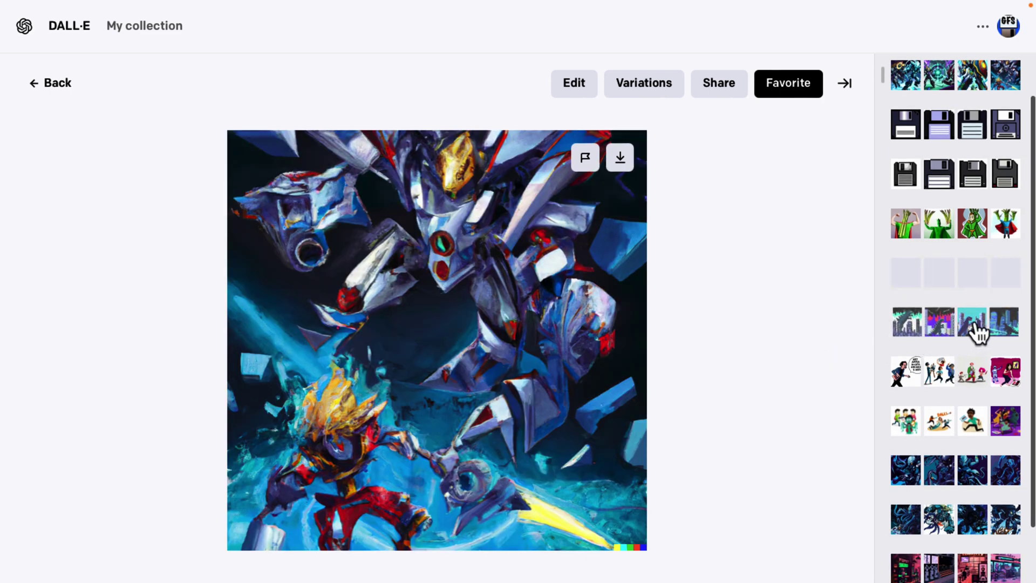
{"action": "left_click", "coordinate": [976, 330]}
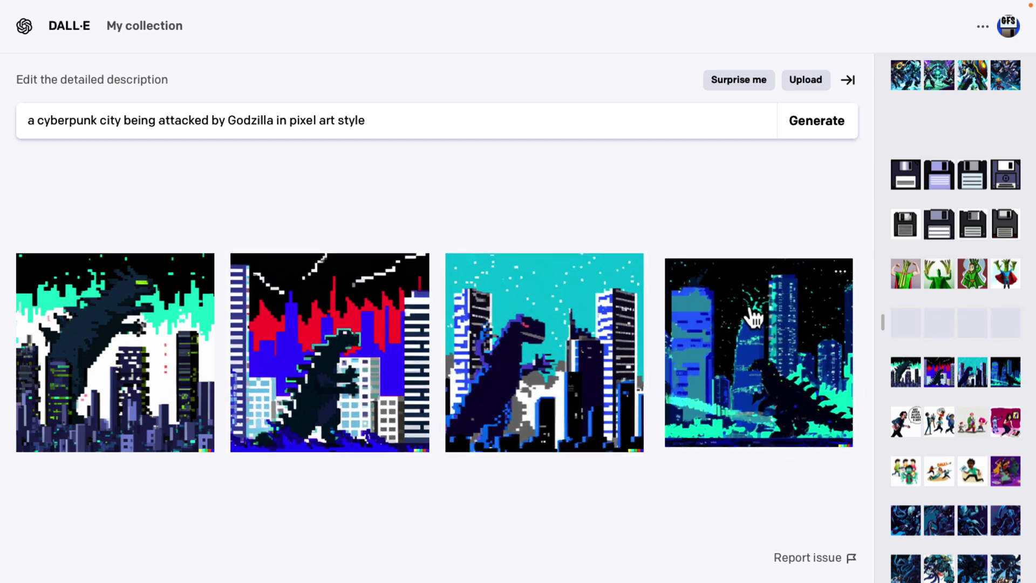
Step: Reopen the mecha-versus-cyborg-octopus results, enlarge the first, then return to all four
{"action": "scroll", "coordinate": [923, 348], "scroll_direction": "down", "scroll_amount": 1}
{"action": "scroll", "coordinate": [924, 348], "scroll_direction": "down", "scroll_amount": 1}
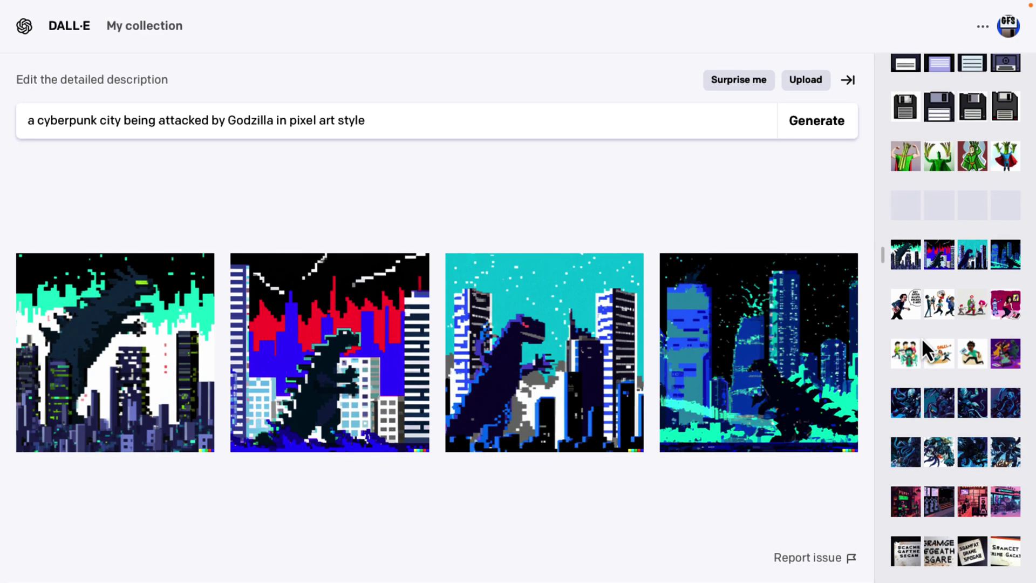
{"action": "left_click", "coordinate": [898, 411]}
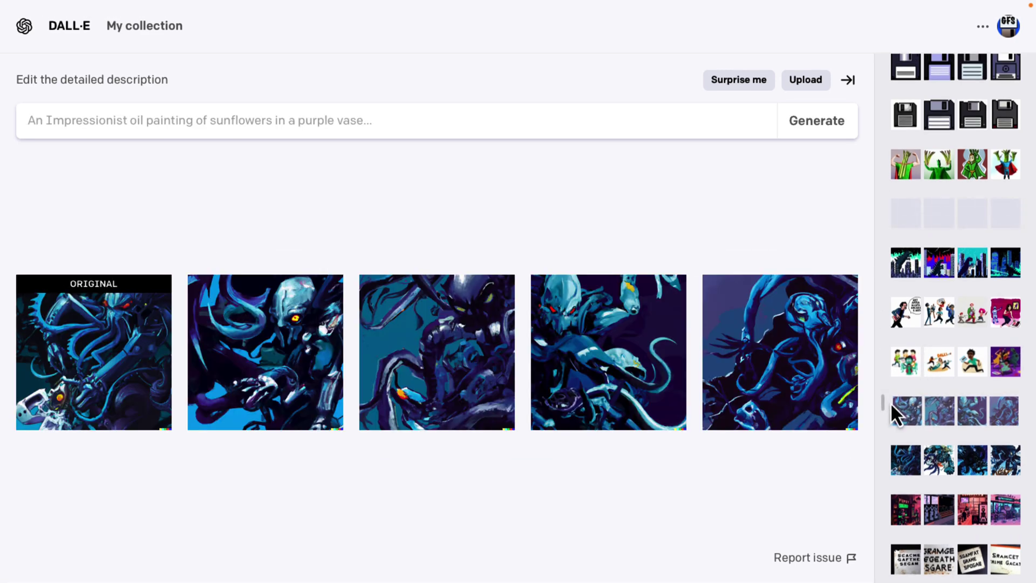
{"action": "left_click", "coordinate": [907, 463]}
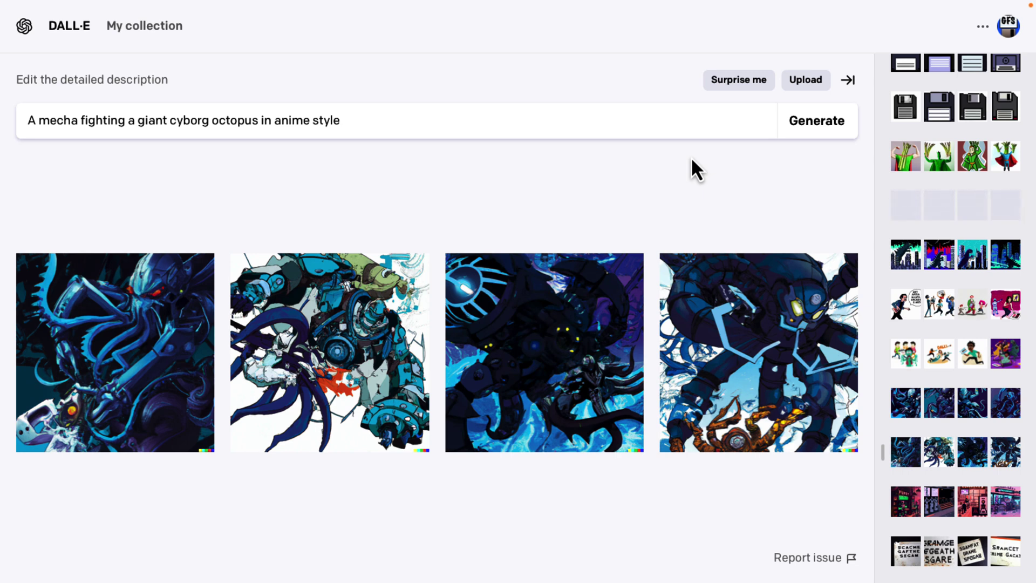
{"action": "left_click", "coordinate": [169, 326]}
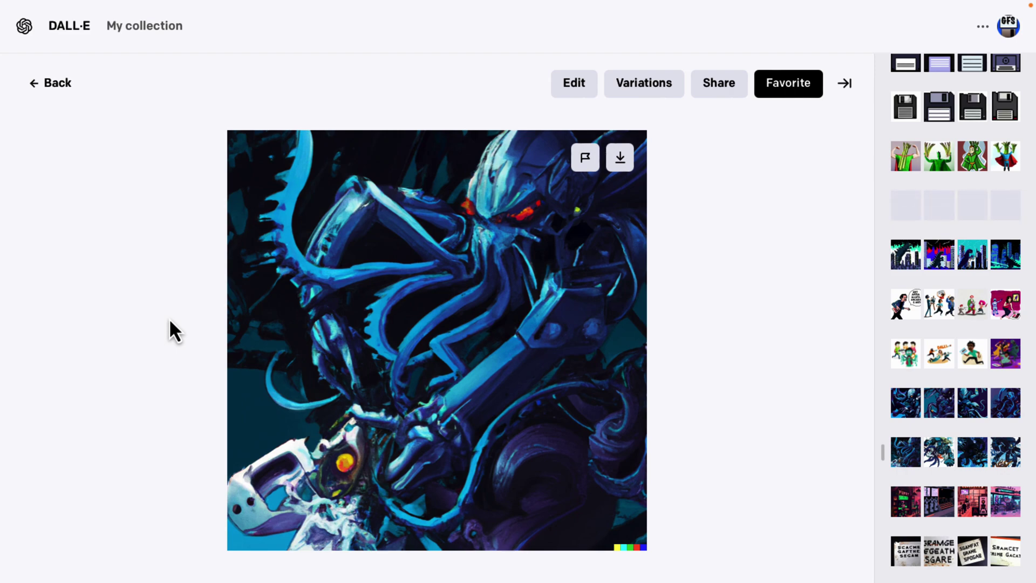
{"action": "left_click", "coordinate": [37, 84]}
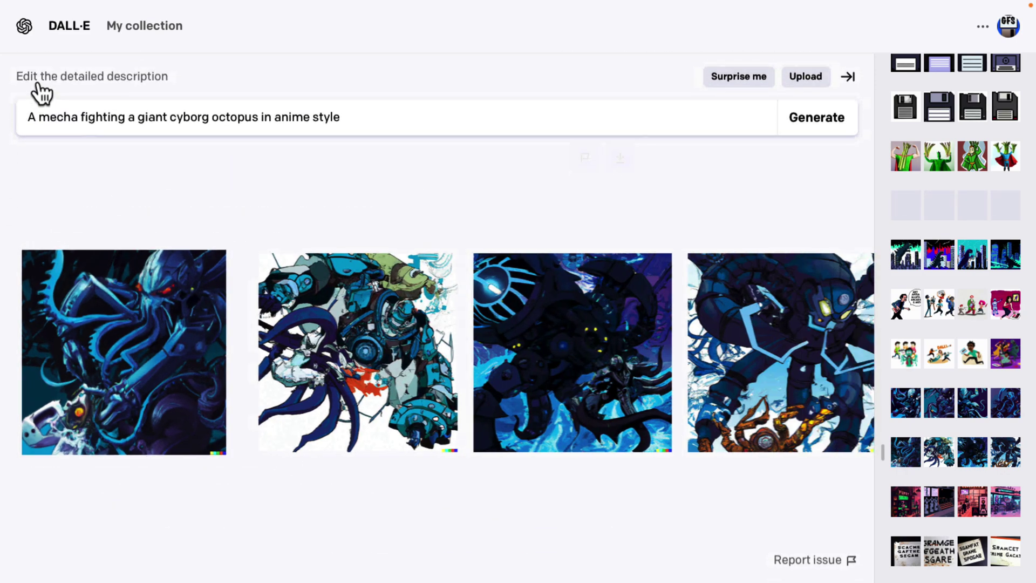
Step: Replace the prompt with 'a panda riding on a grizzly bear', fixing typos, and generate
{"action": "left_click", "coordinate": [401, 134]}
{"action": "key", "text": "ctrl+a"}
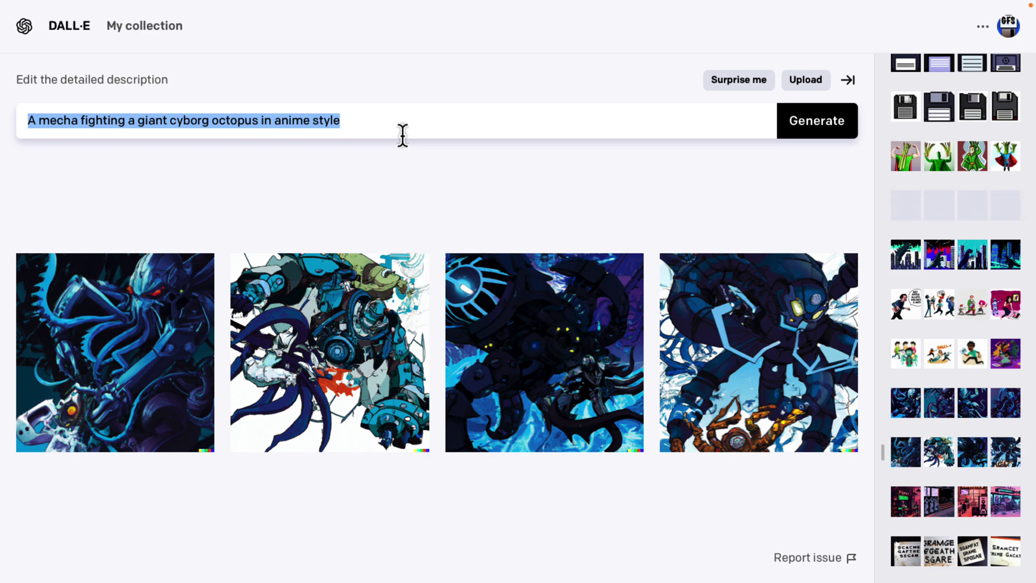
{"action": "type", "text": "a "}
{"action": "type", "text": "panda riding"}
{"action": "type", "text": " on a gira"}
{"action": "key", "text": "BackSpace"}
{"action": "key", "text": "BackSpace"}
{"action": "key", "text": "BackSpace"}
{"action": "type", "text": "rizzl"}
{"action": "key", "text": "BackSpace"}
{"action": "type", "text": "zly"}
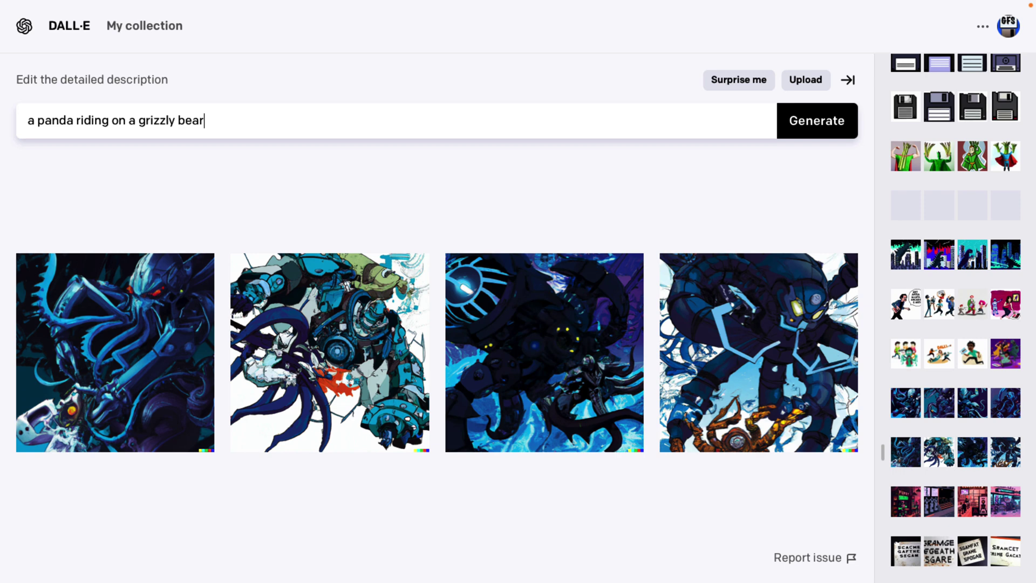
{"action": "left_click", "coordinate": [833, 134]}
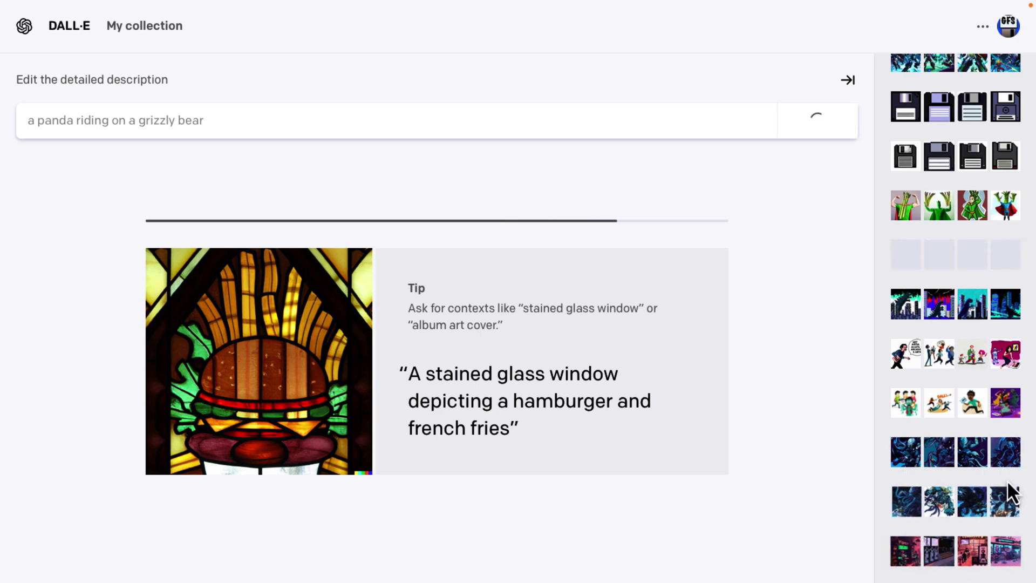
{"action": "scroll", "coordinate": [988, 404], "scroll_direction": "up", "scroll_amount": 3}
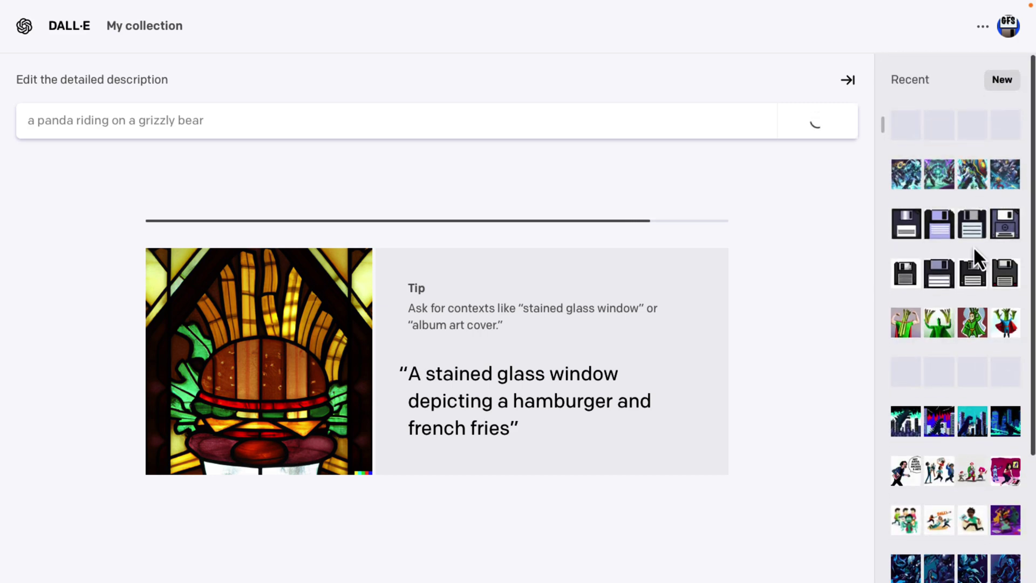
{"action": "scroll", "coordinate": [971, 361], "scroll_direction": "down", "scroll_amount": 3}
{"action": "scroll", "coordinate": [971, 355], "scroll_direction": "down", "scroll_amount": 1}
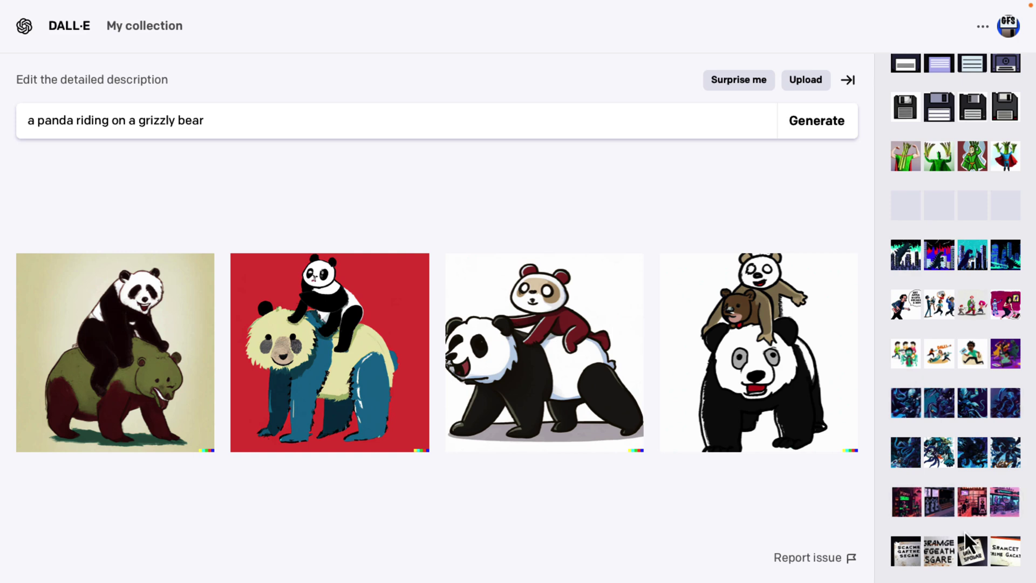
Step: Reopen the floppy disk results from Recent, then the cyberpunk coffee shop results
{"action": "left_click", "coordinate": [937, 564]}
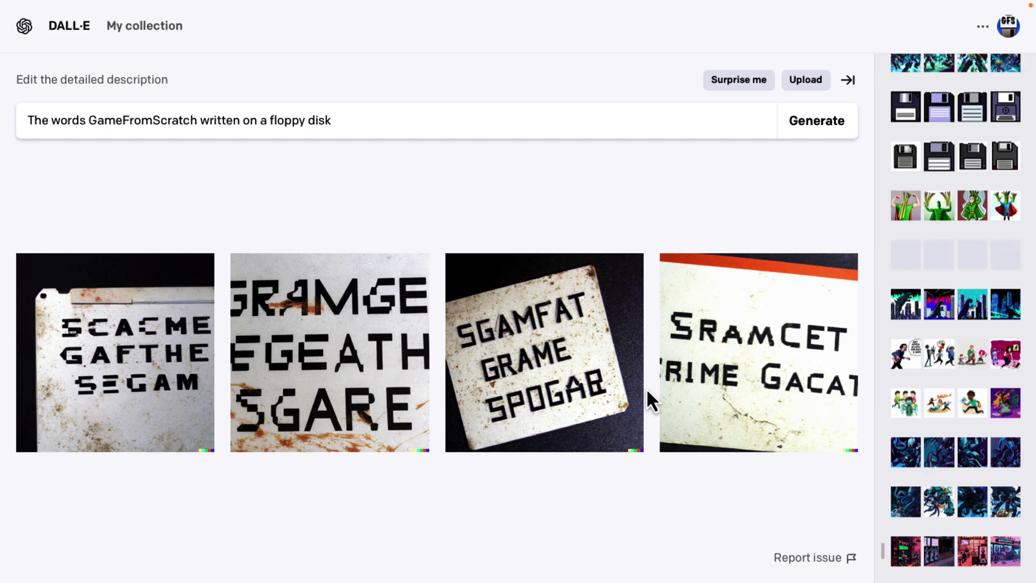
{"action": "left_click", "coordinate": [932, 562]}
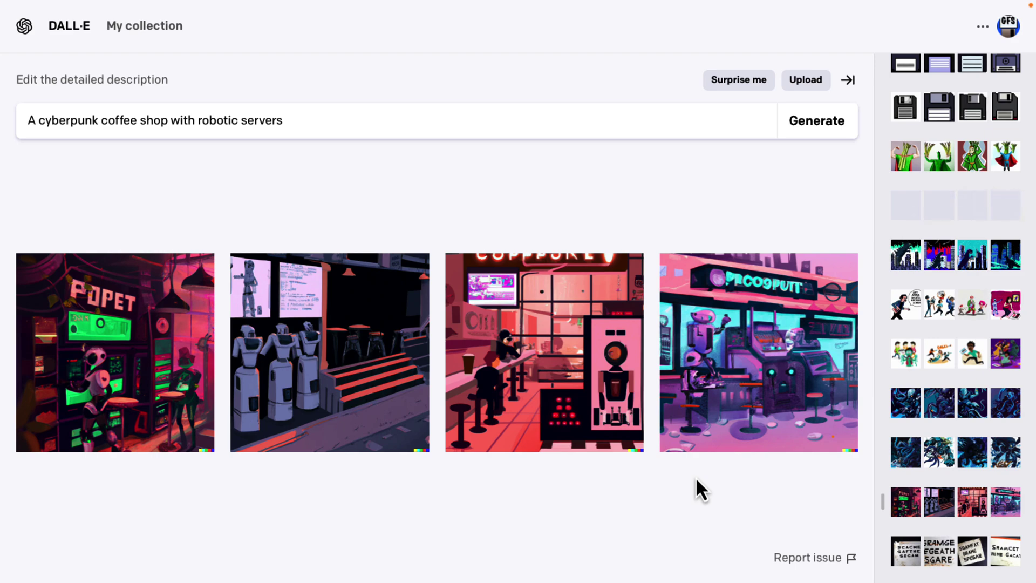
Step: View the four cyberpunk coffee shop images full size, then check the 37 remaining credits
{"action": "left_click", "coordinate": [149, 350]}
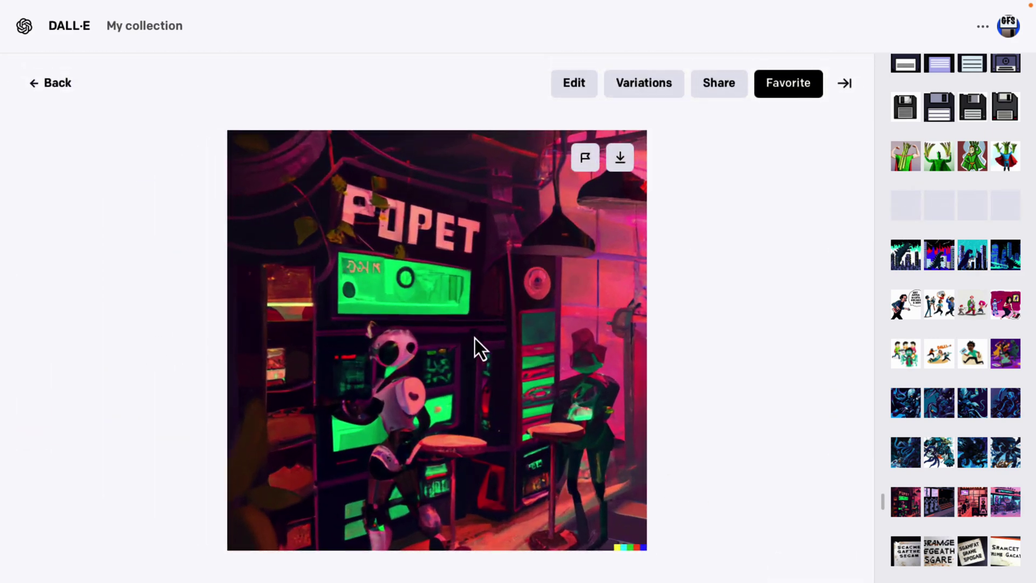
{"action": "left_click", "coordinate": [841, 341]}
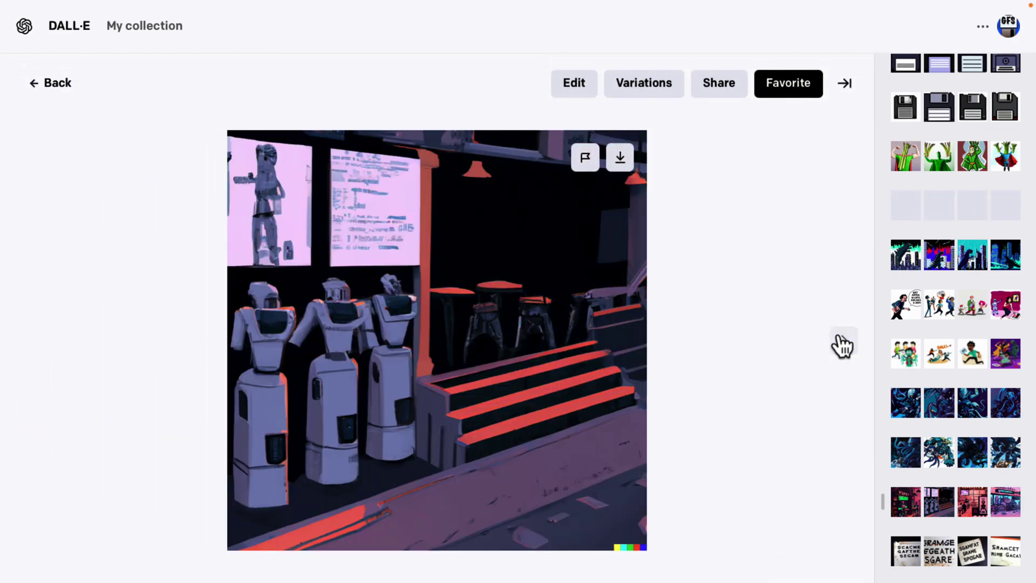
{"action": "left_click", "coordinate": [844, 348]}
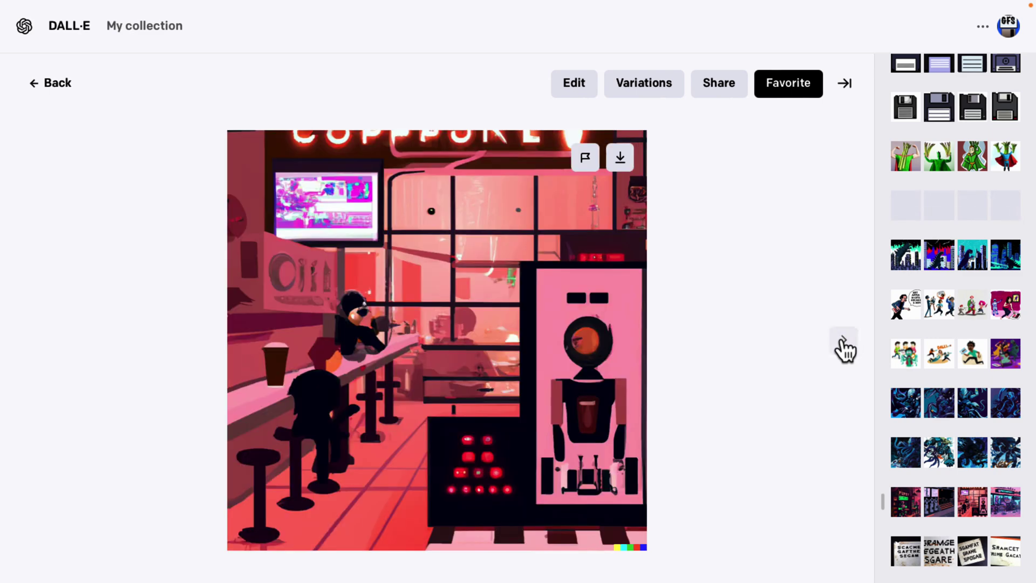
{"action": "left_click", "coordinate": [845, 348]}
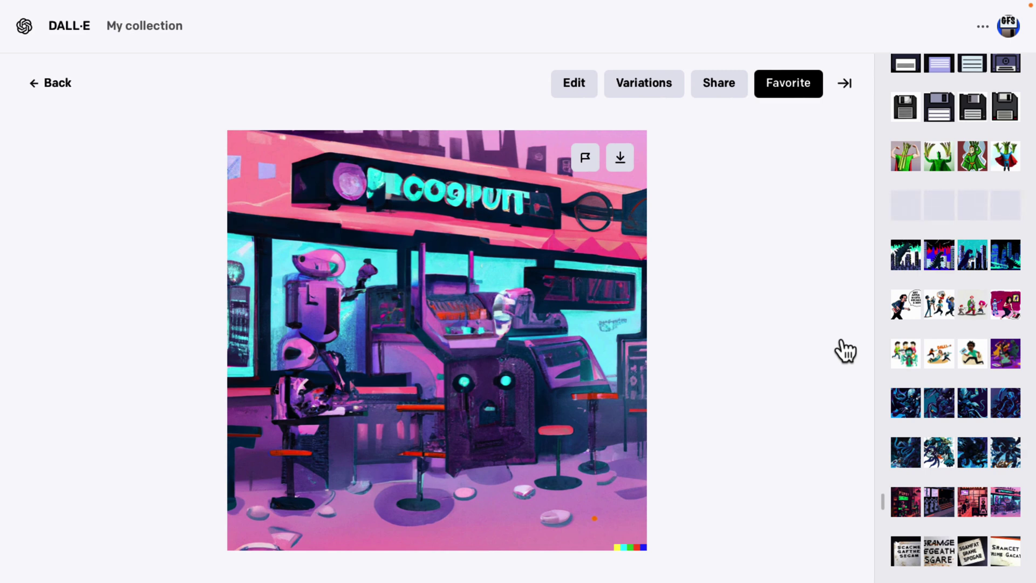
{"action": "left_click", "coordinate": [1008, 28]}
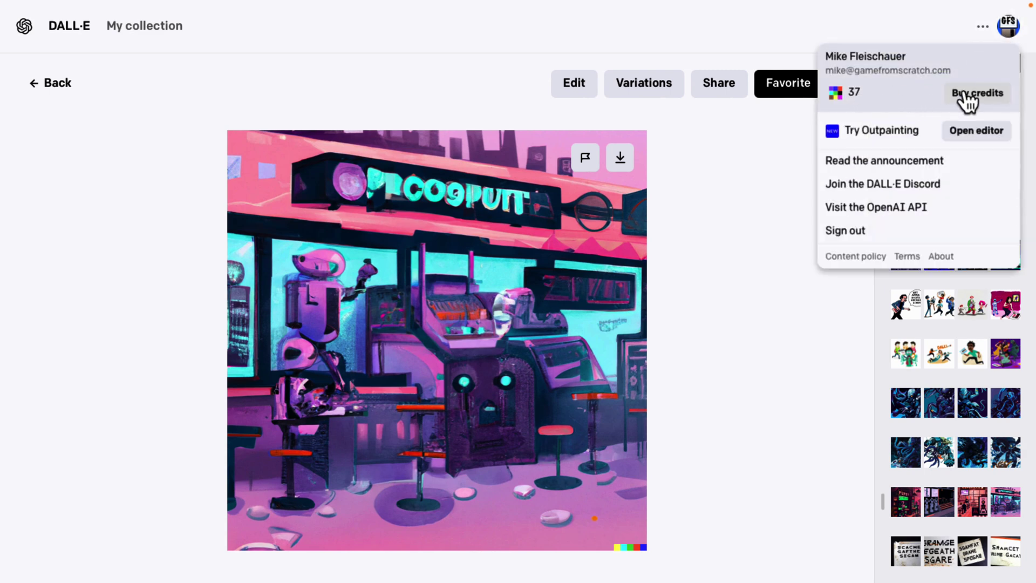
Step: Open Buy credits and raise the quantity to three packs, then back to one
{"action": "left_click", "coordinate": [994, 97]}
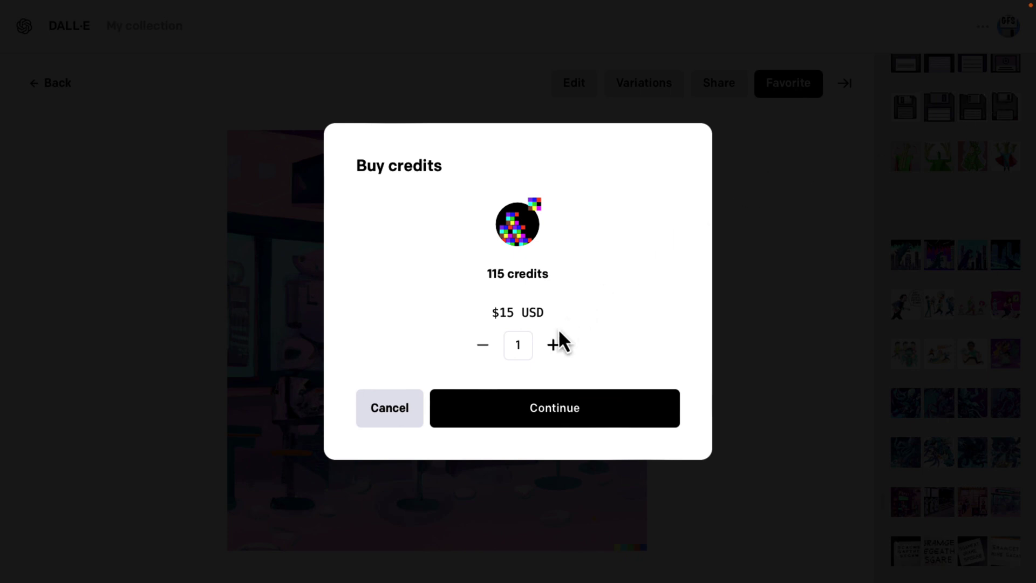
{"action": "left_click", "coordinate": [553, 346]}
{"action": "left_click", "coordinate": [552, 346]}
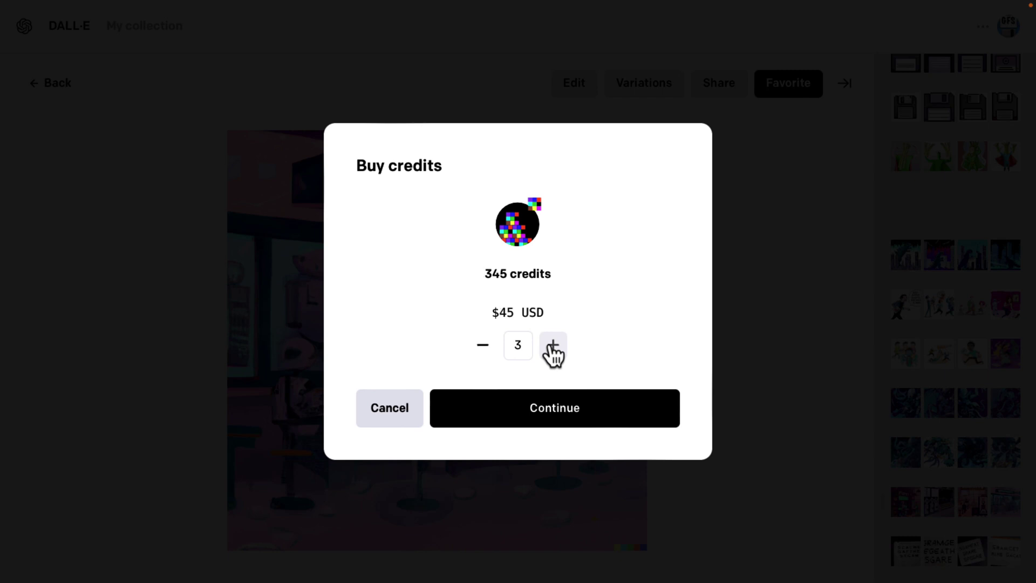
{"action": "left_click", "coordinate": [483, 346]}
{"action": "left_click", "coordinate": [483, 346]}
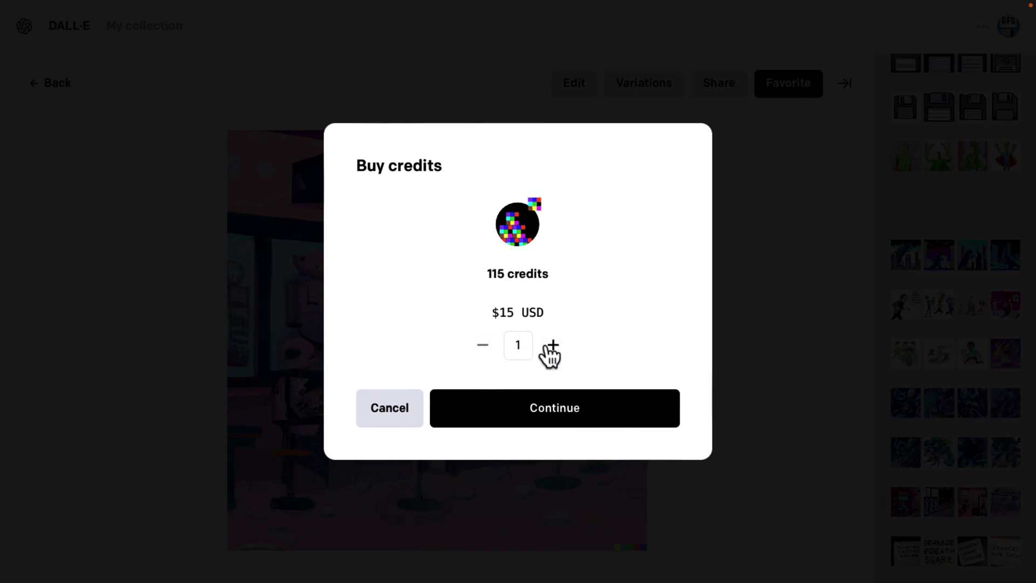
Step: Increase the order up to 12 packs ($180), then cancel without buying
{"action": "left_click", "coordinate": [554, 347]}
{"action": "left_click", "coordinate": [554, 347]}
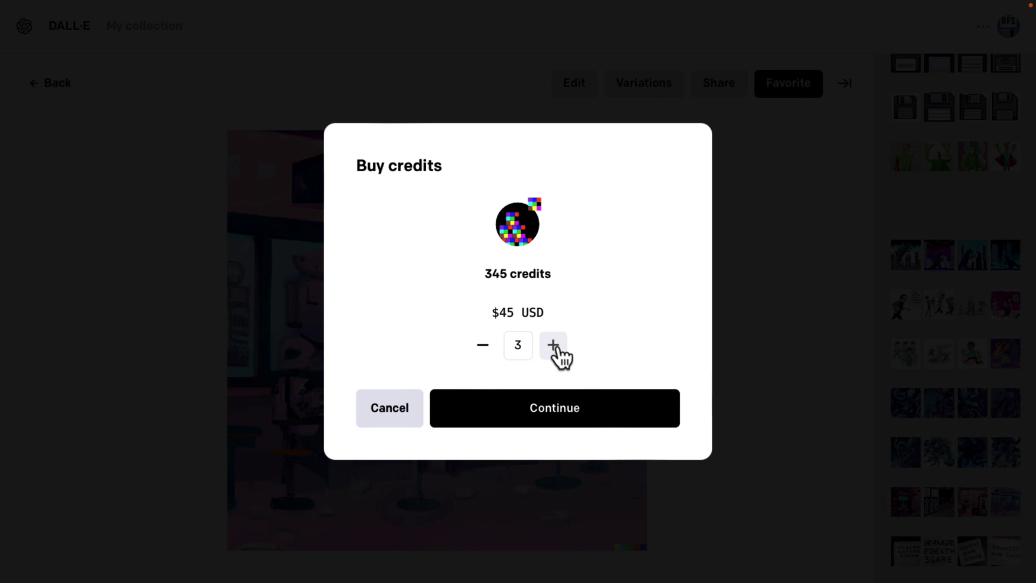
{"action": "left_click", "coordinate": [553, 347]}
{"action": "left_click", "coordinate": [554, 347]}
{"action": "left_click", "coordinate": [553, 347]}
{"action": "left_click", "coordinate": [554, 347]}
{"action": "left_click", "coordinate": [553, 347]}
{"action": "left_click", "coordinate": [554, 347]}
{"action": "left_click", "coordinate": [553, 347]}
{"action": "left_click", "coordinate": [554, 347]}
{"action": "left_click", "coordinate": [554, 347]}
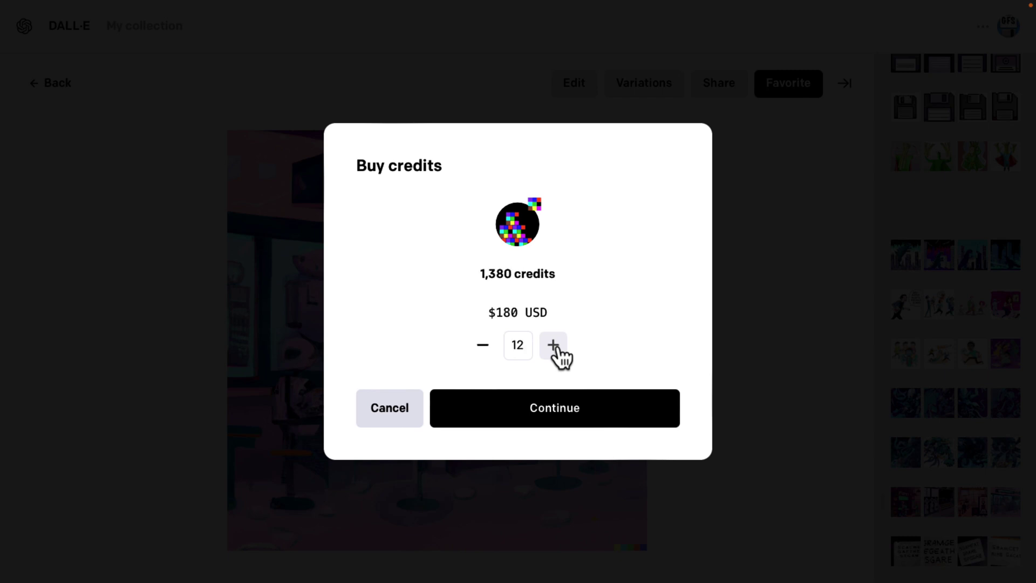
{"action": "left_click", "coordinate": [382, 422]}
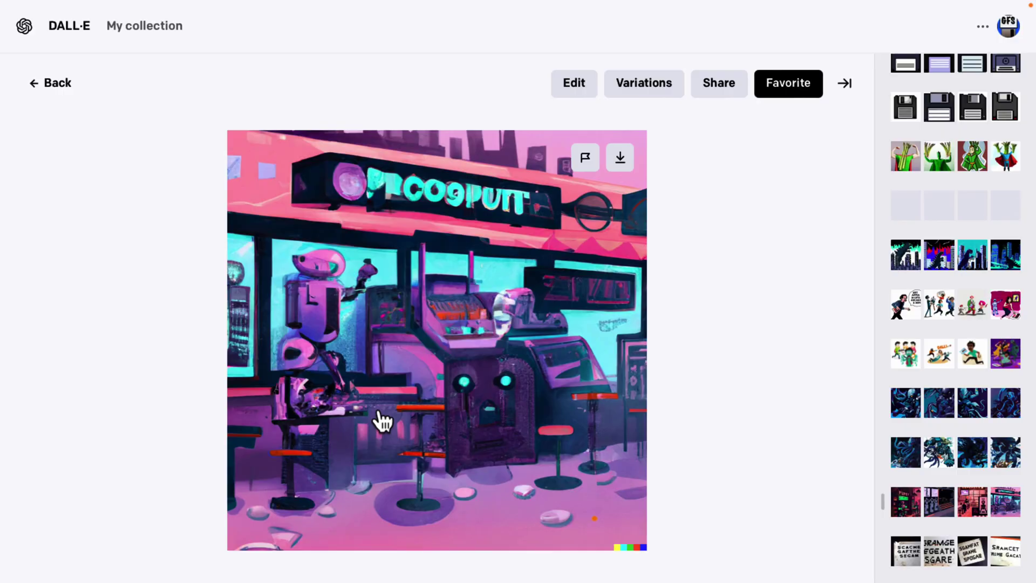